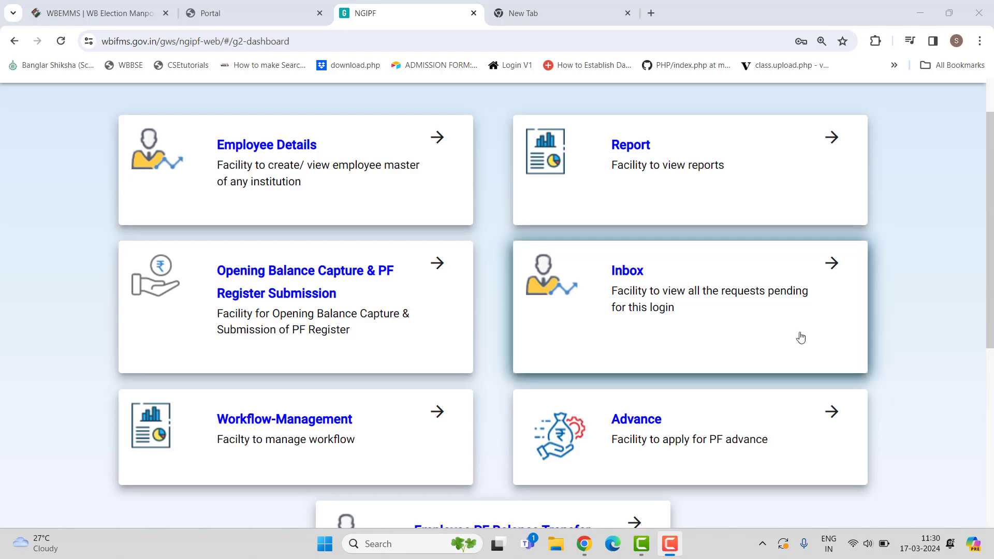
Open the Initiate Capturing Balance form under Opening Balance Capture & PF Register Submission and dismiss the permission message.
click(377, 291)
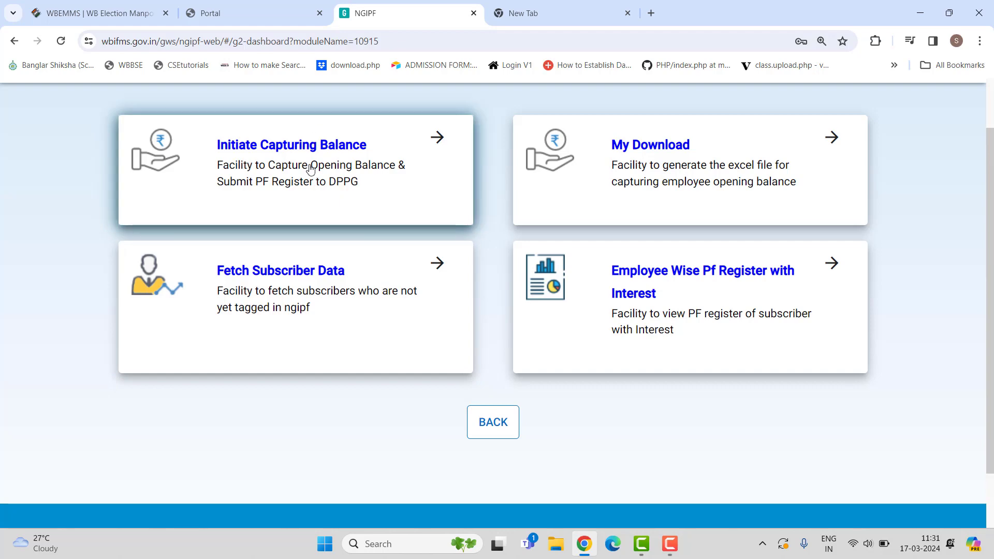
click(332, 177)
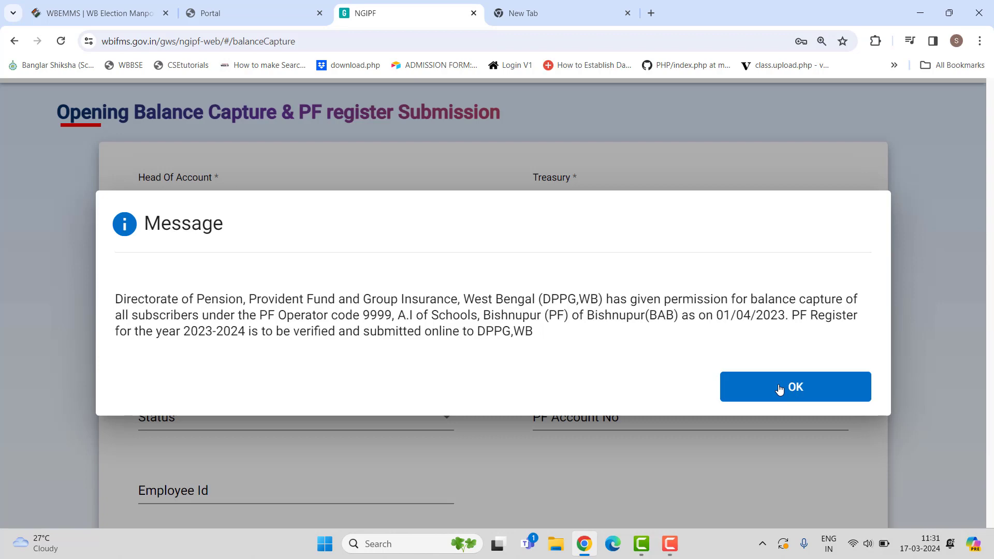
click(780, 389)
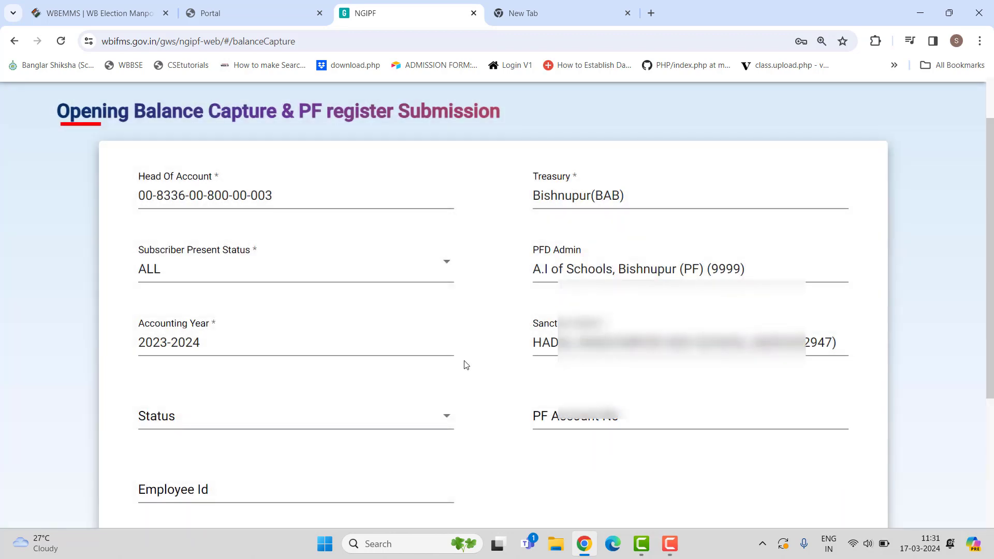
Search the 2023-2024 PF register for one subscriber by pasting the PF account number.
scroll(464, 363, down, 1)
click(542, 347)
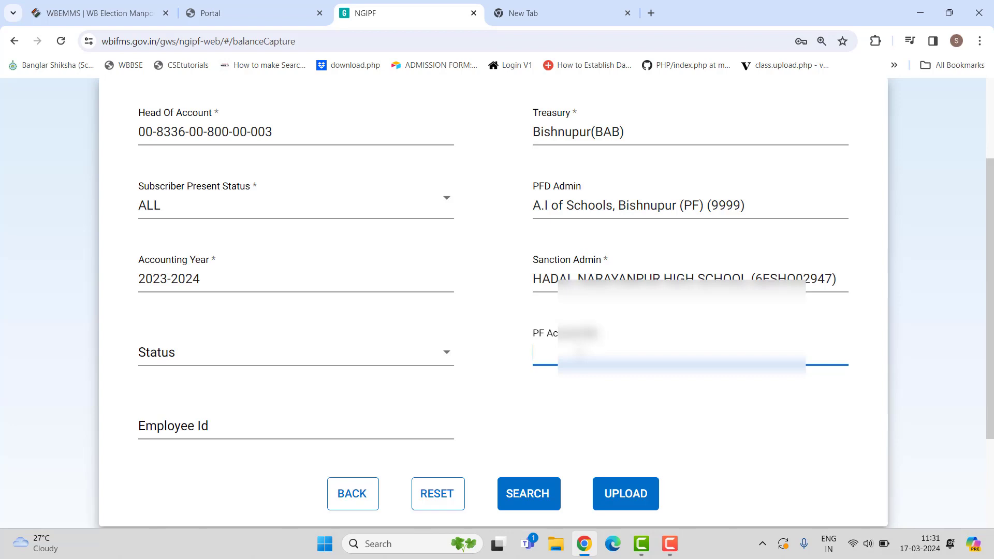
key(ctrl+v)
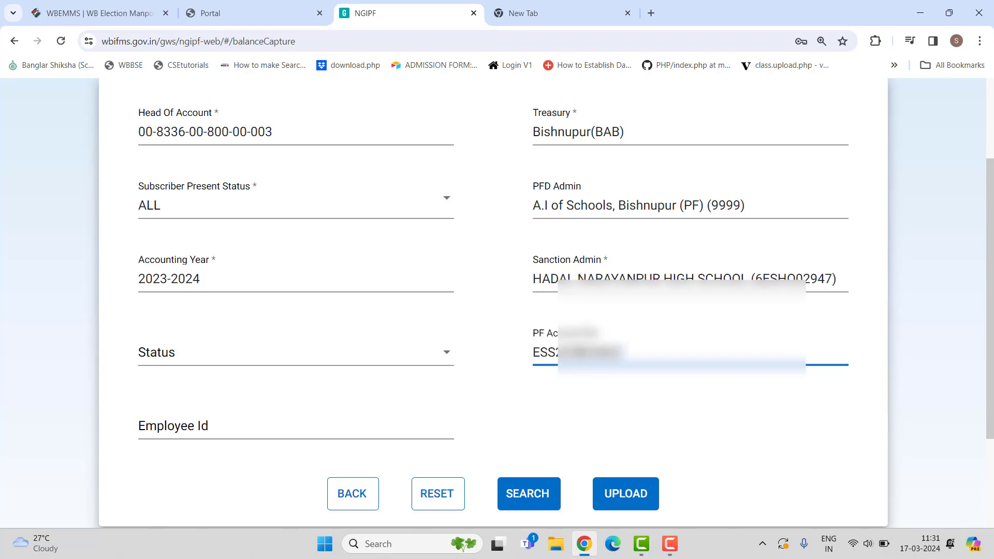
click(533, 495)
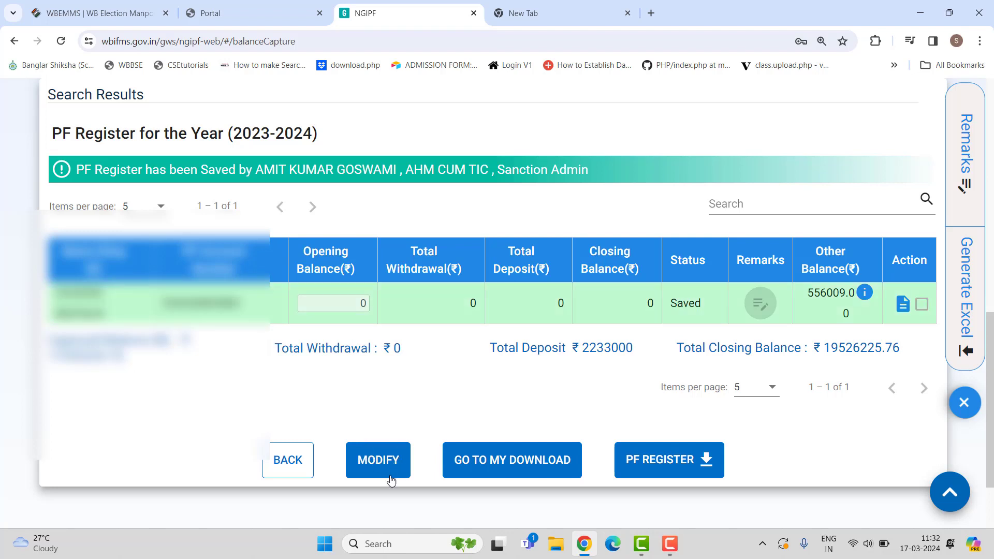
Make the subscriber's register entry editable, consult the figure noted in the New Tab page, and enter 2124.3 as opening balance.
click(381, 465)
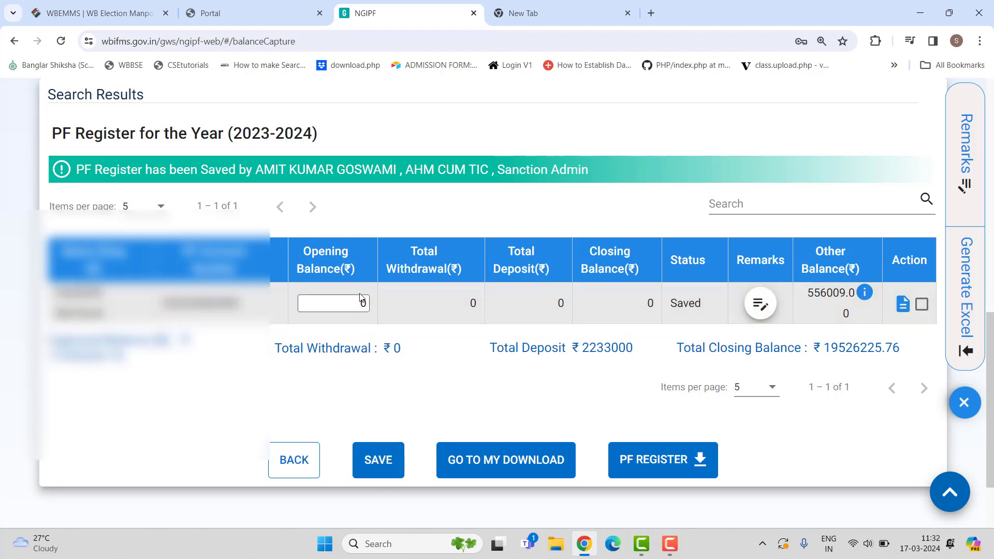
click(531, 6)
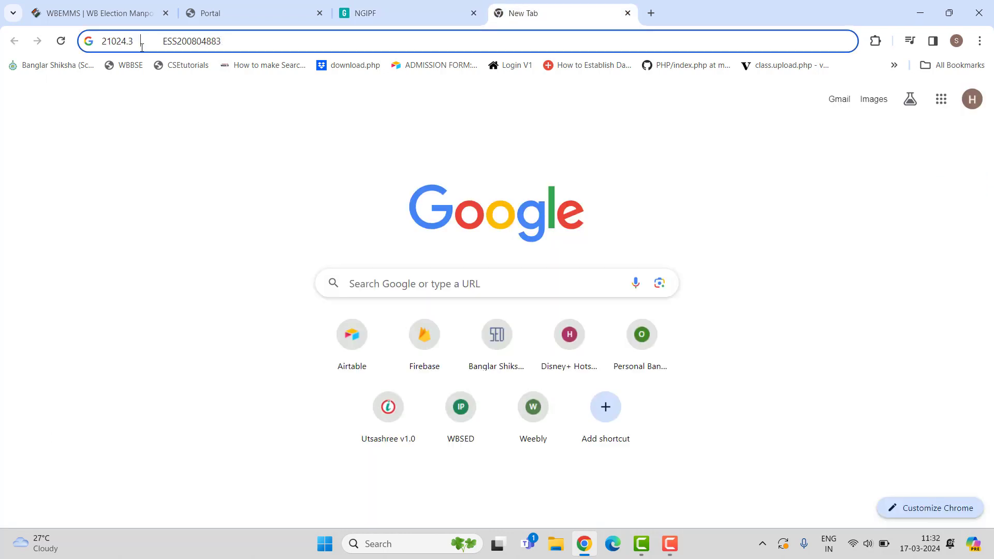
drag(141, 44, 120, 44)
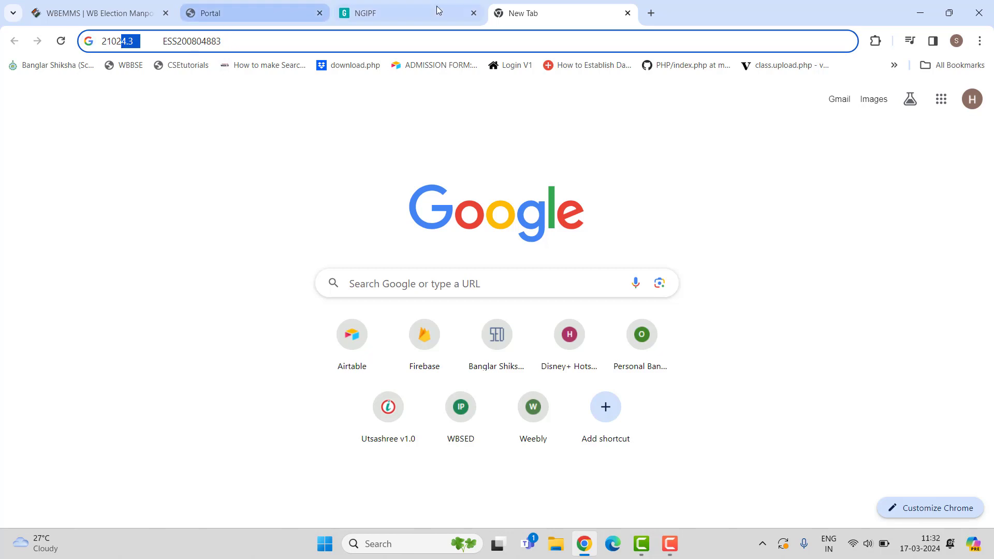
click(405, 12)
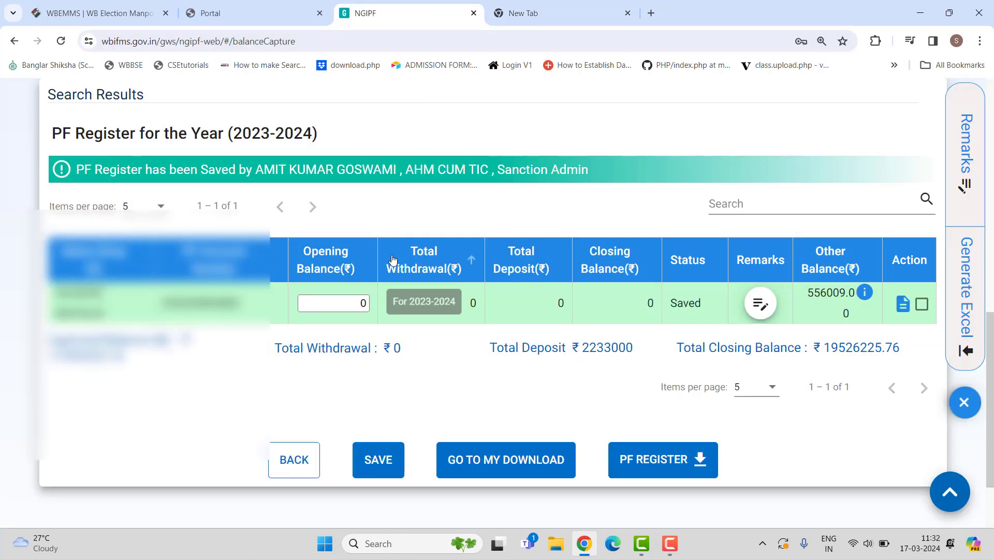
click(368, 306)
key(BackSpace)
text(2)
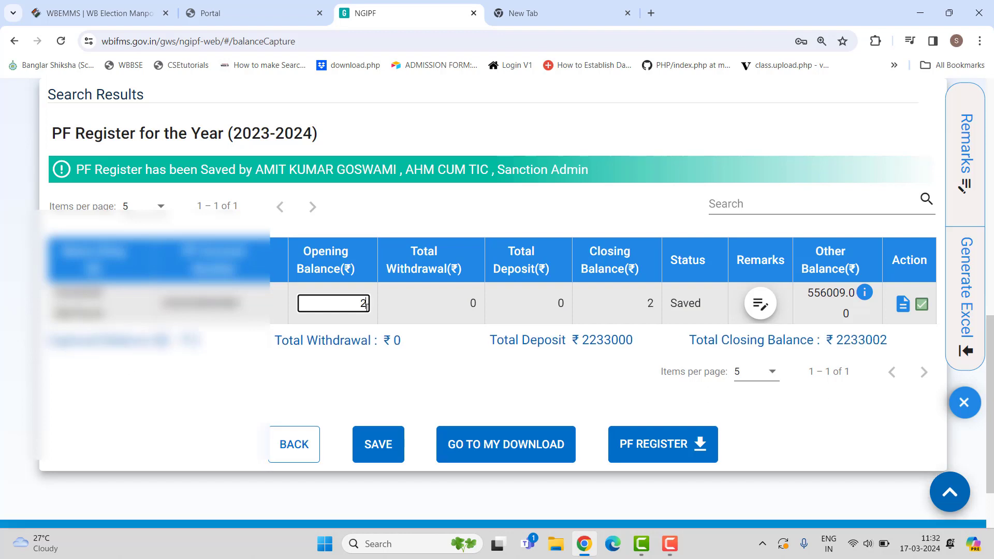
text(124)
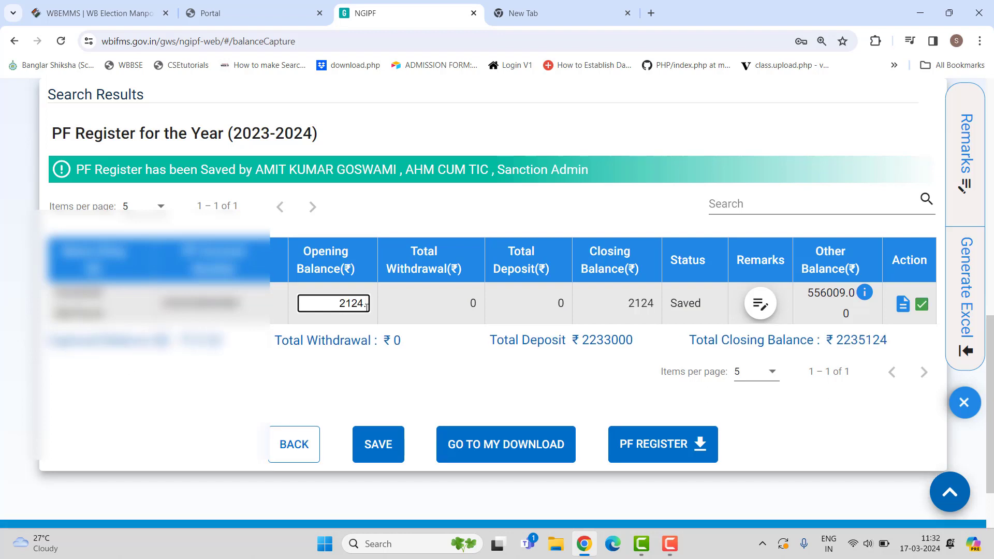
text(.3)
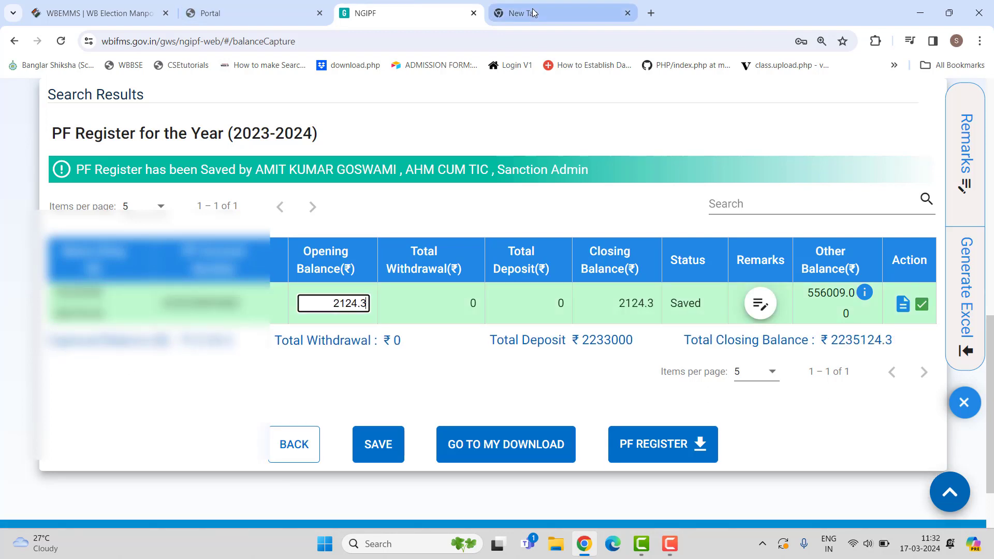
Recheck the noted figure and correct the subscriber's opening balance to 21024.3.
click(533, 13)
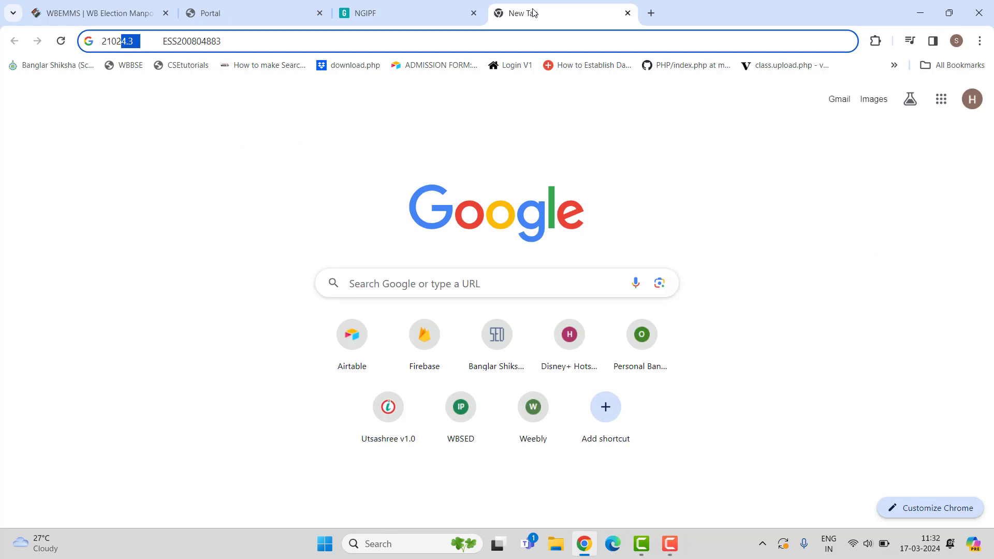
click(420, 13)
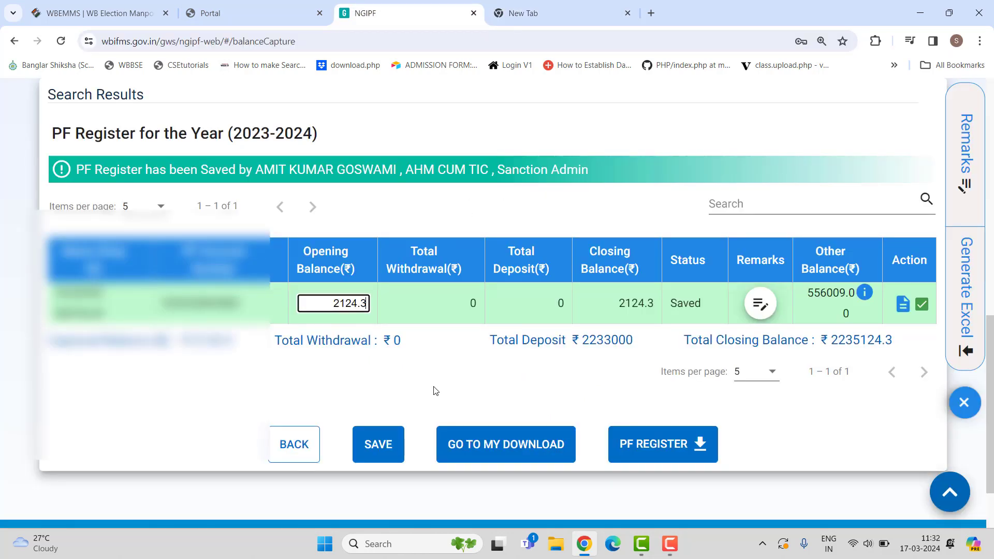
click(346, 302)
text(0)
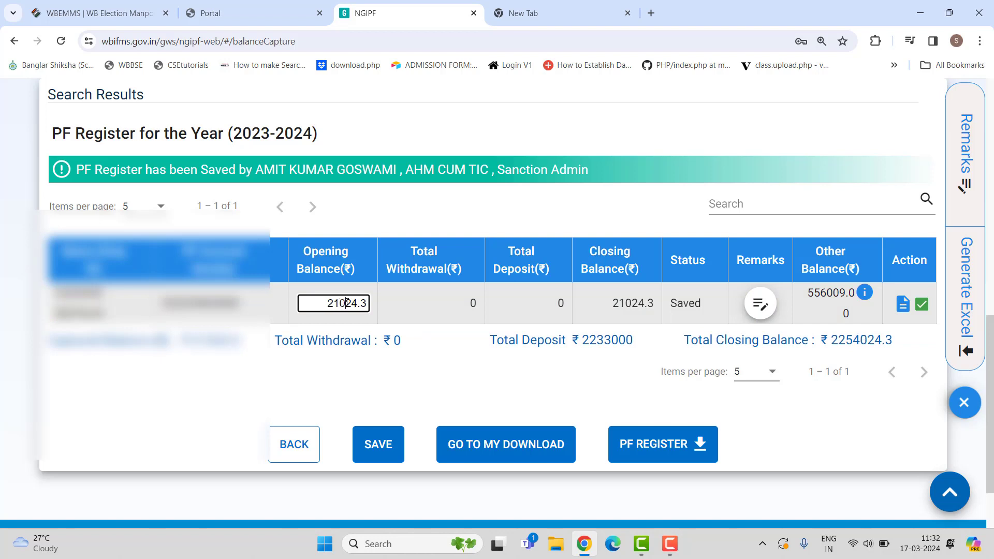
click(283, 388)
Save the modified opening balance, mark it as verified and checked, and confirm the submission.
click(373, 447)
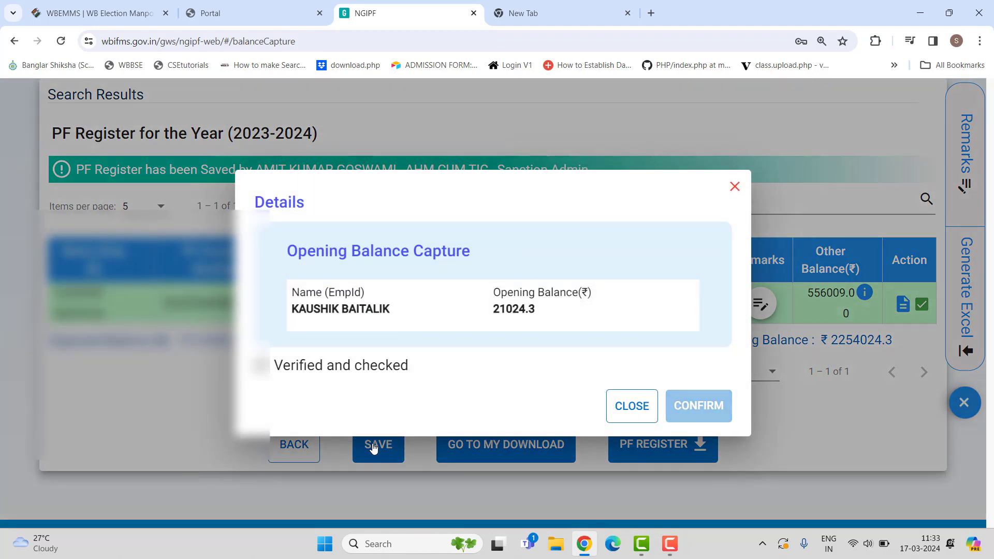
click(261, 365)
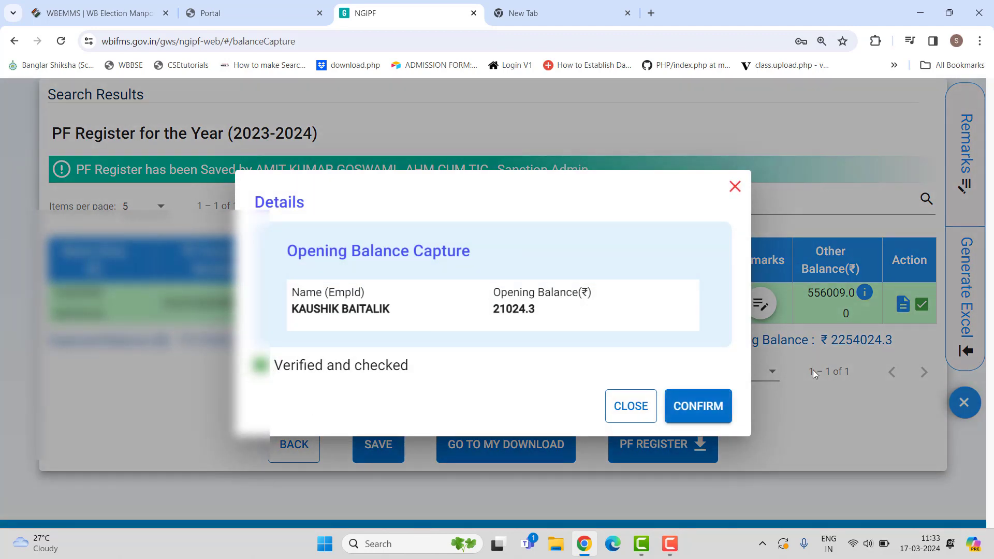
click(698, 406)
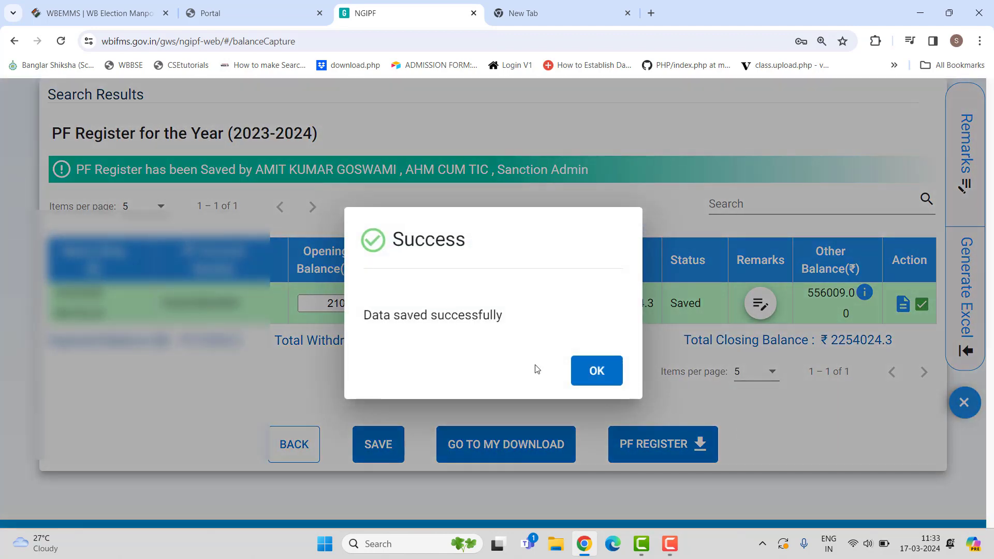
click(599, 379)
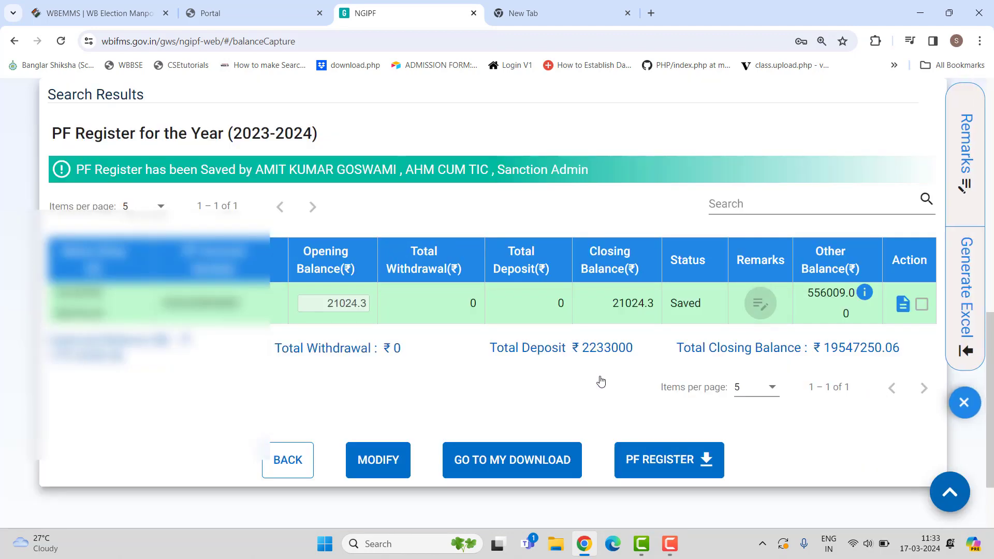
click(669, 544)
click(943, 486)
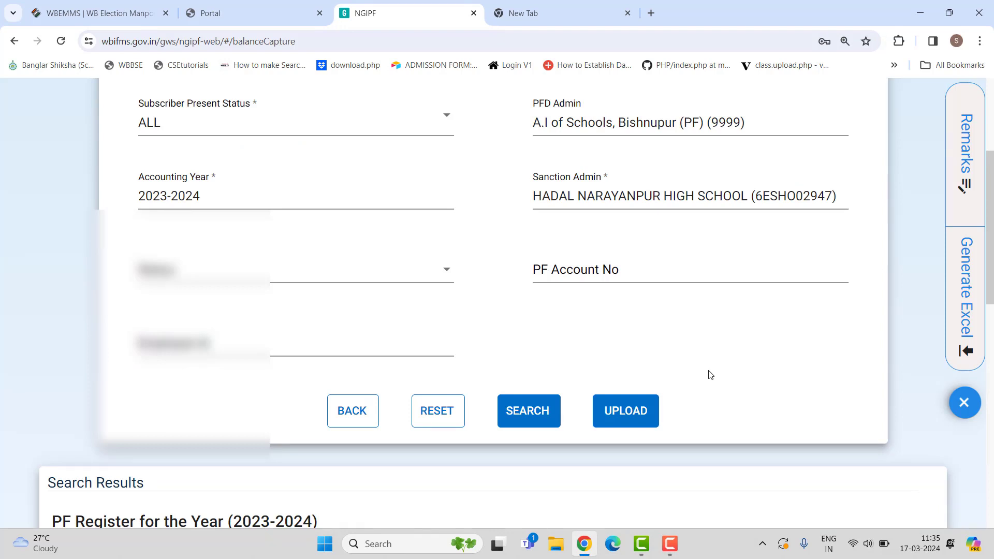
Return to the module page, reopen Initiate Capturing Balance, and search the register for all subscribers without a PF account filter.
click(346, 414)
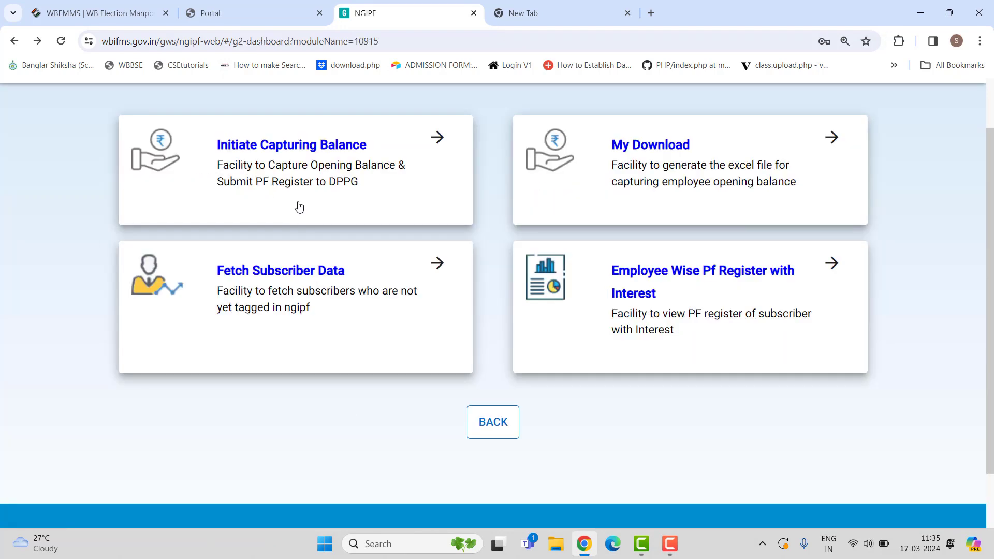
click(310, 181)
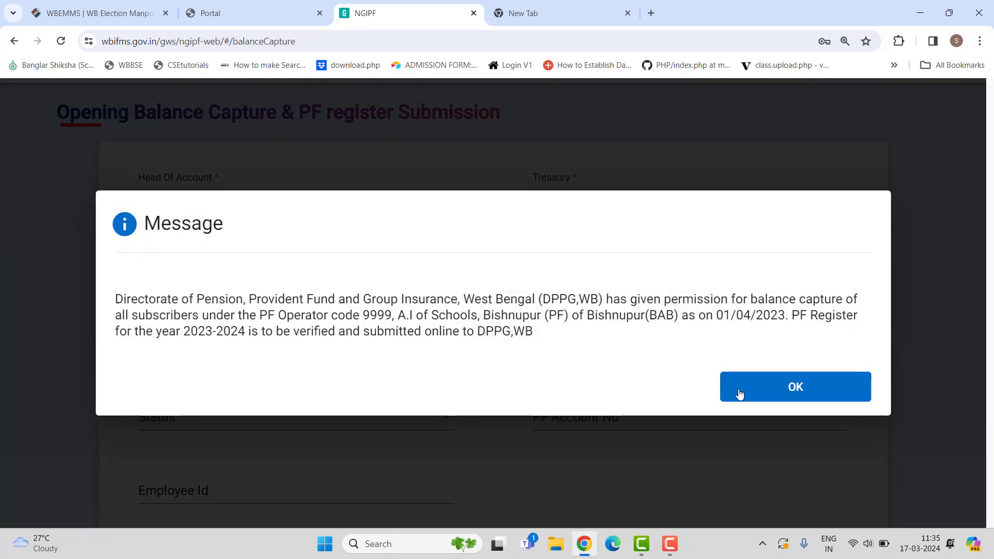
click(739, 393)
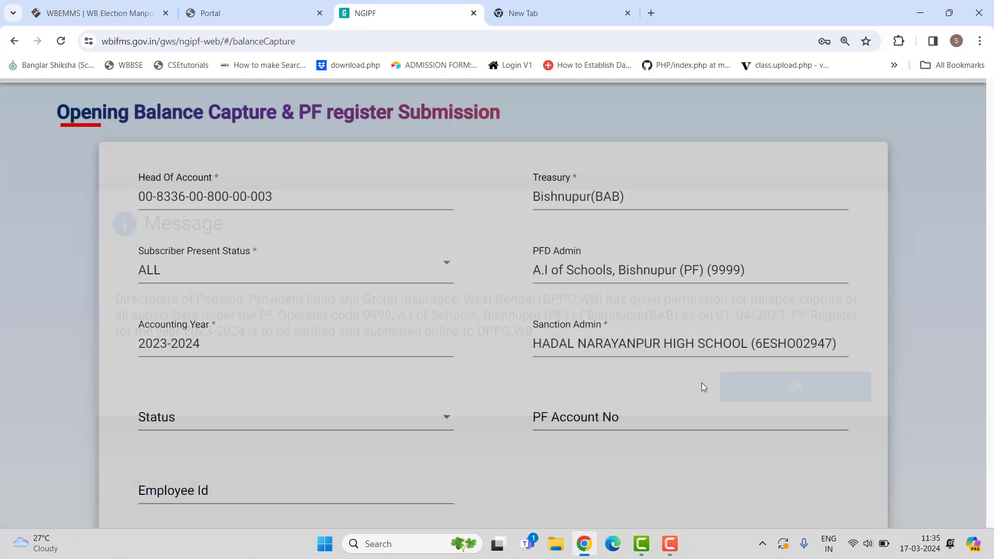
scroll(246, 269, down, 4)
click(544, 365)
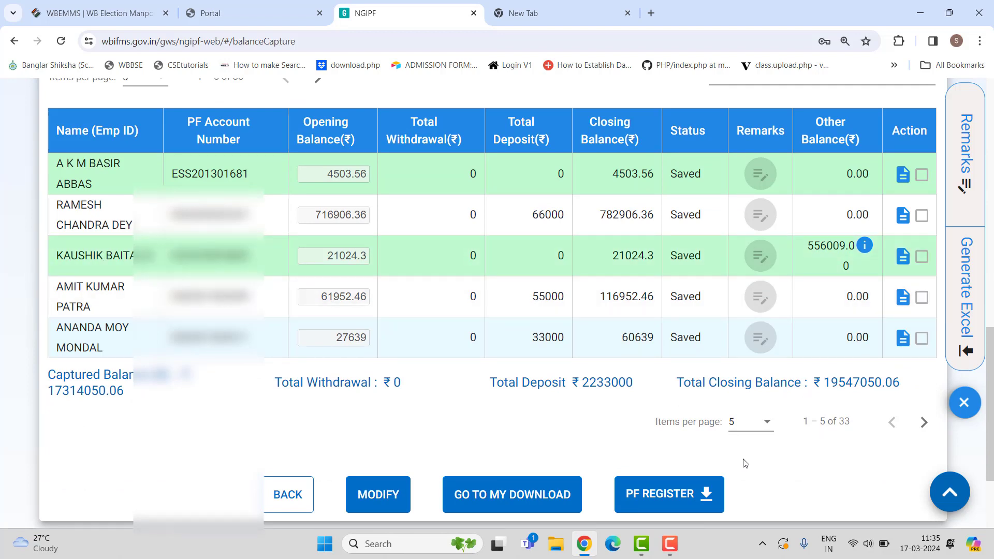
Download the PF Register for the accounting year 2023-2024.
click(669, 495)
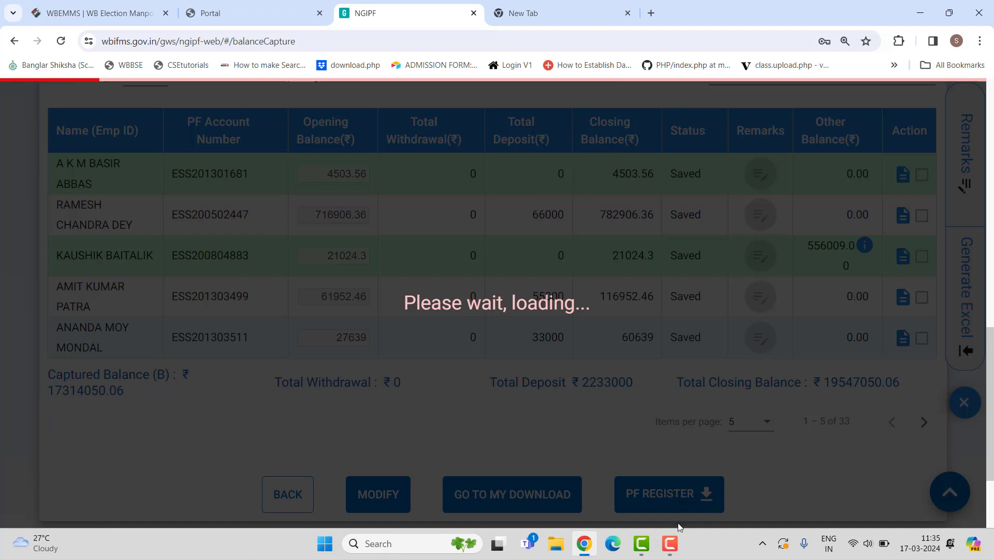
click(669, 543)
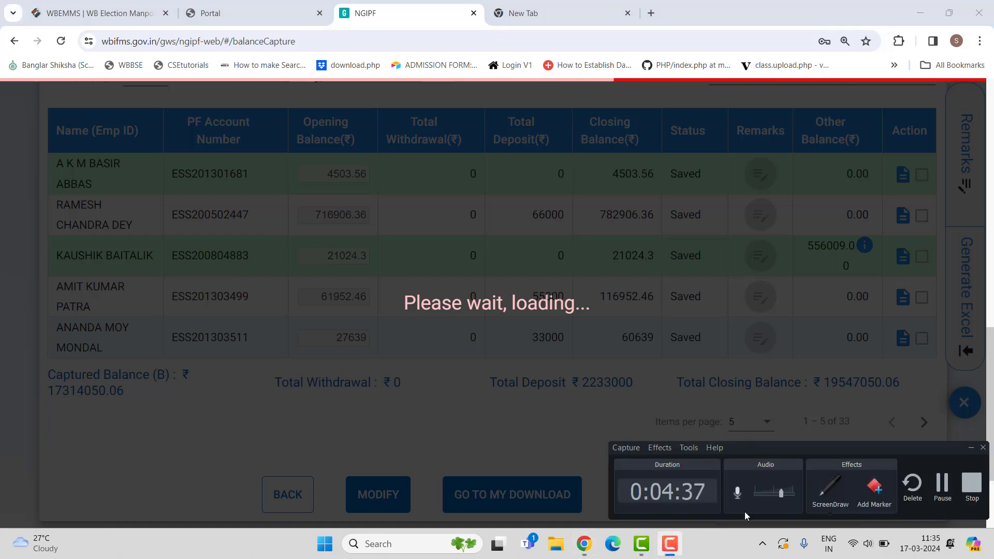
click(941, 491)
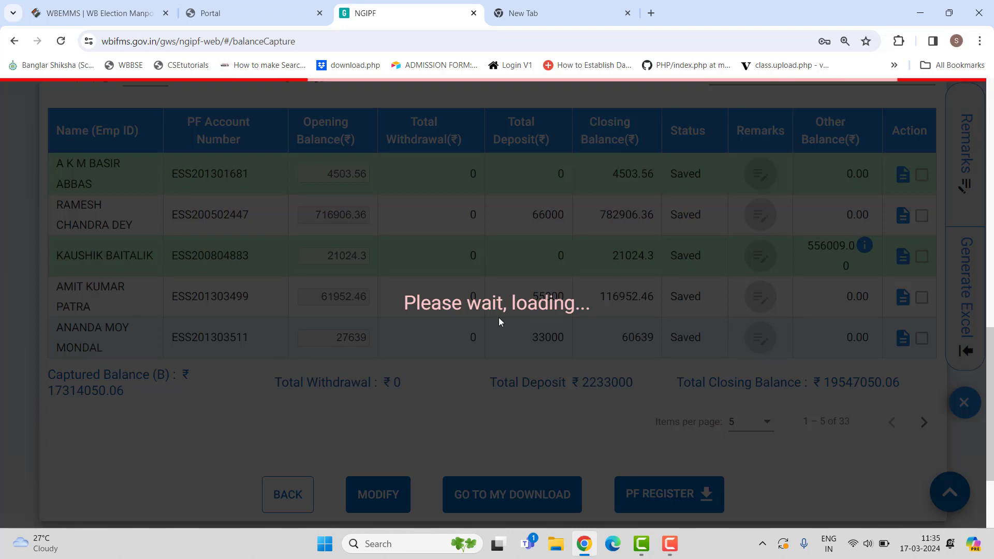
click(670, 544)
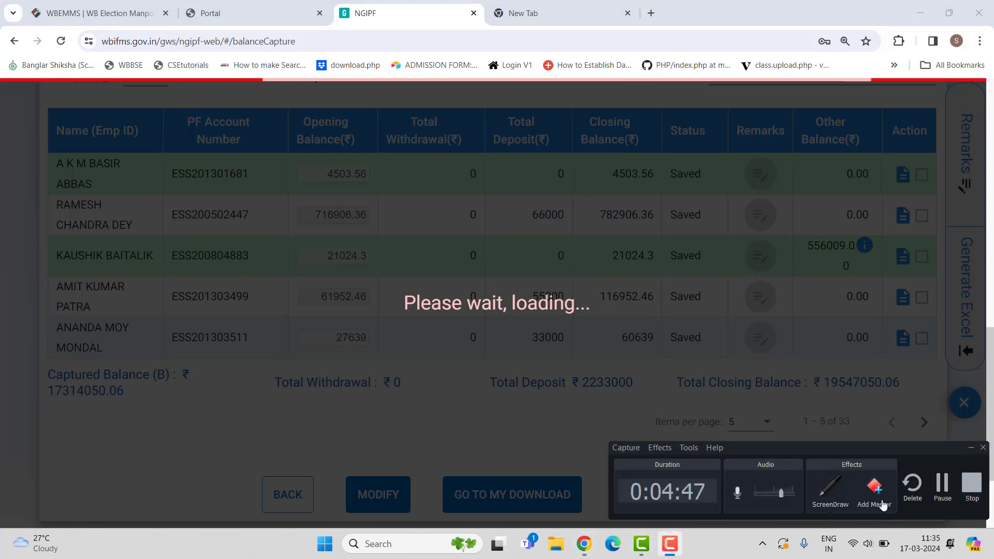